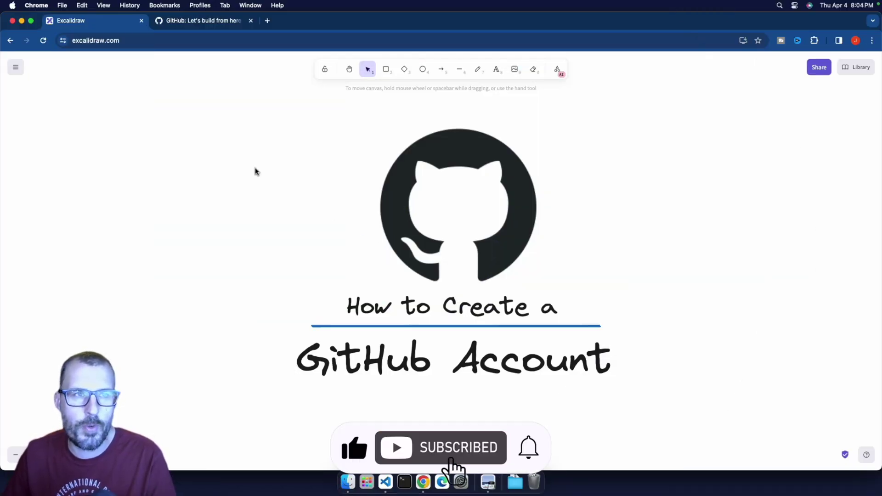
Step: On the GitHub home page, enter an email address and start signing up for GitHub
{"action": "left_click", "coordinate": [206, 23]}
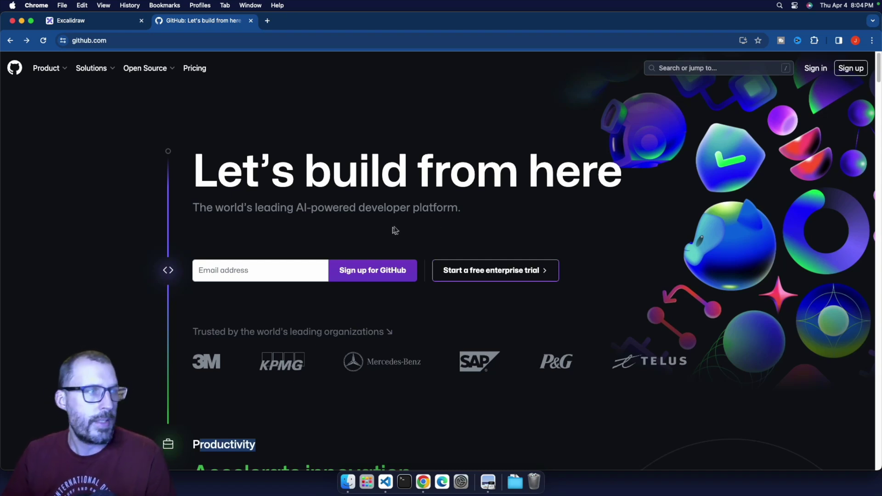
{"action": "left_click", "coordinate": [248, 270]}
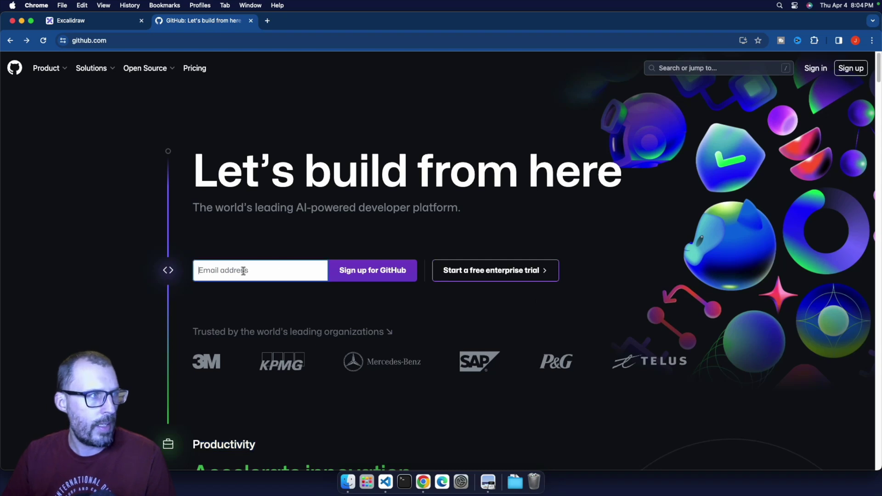
{"action": "type", "text": "t"}
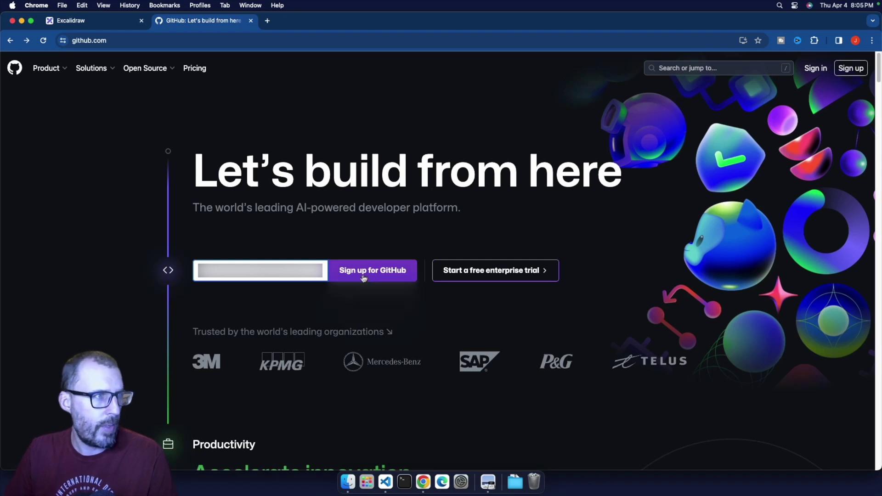
{"action": "left_click", "coordinate": [377, 276]}
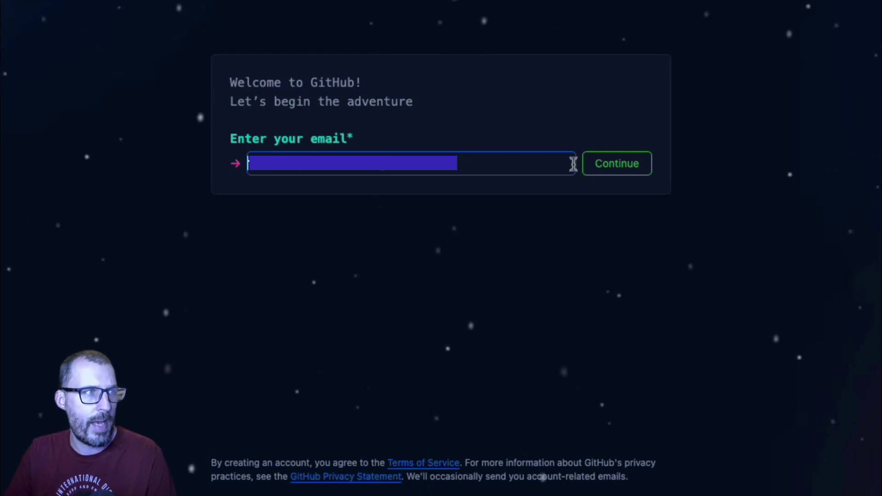
Step: Confirm the email and set a strong password for the new account
{"action": "left_click", "coordinate": [629, 173]}
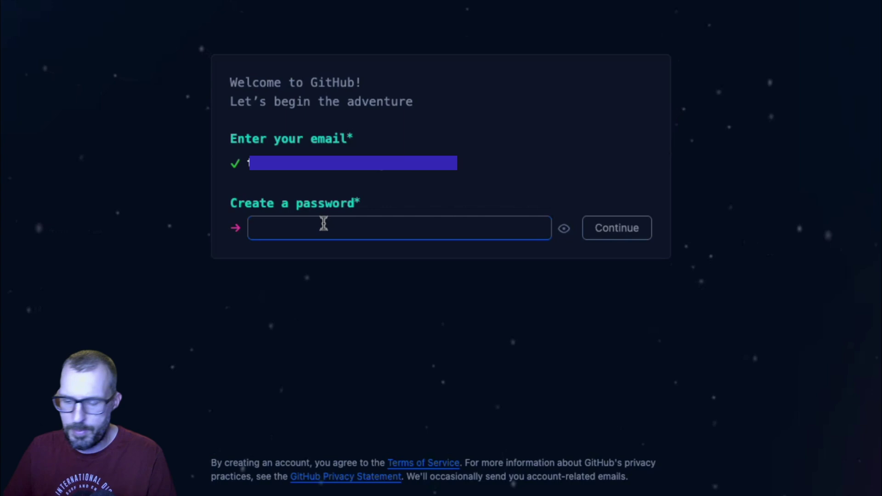
{"action": "type", "text": "*********"}
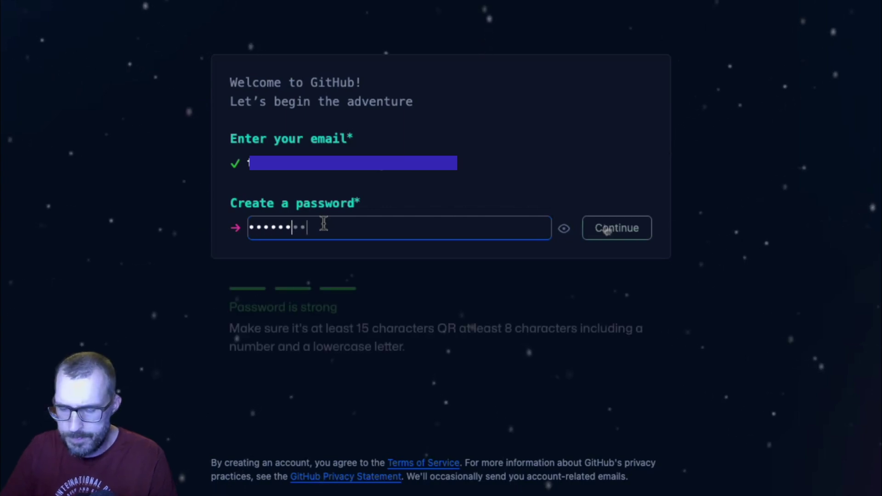
{"action": "left_click", "coordinate": [642, 230]}
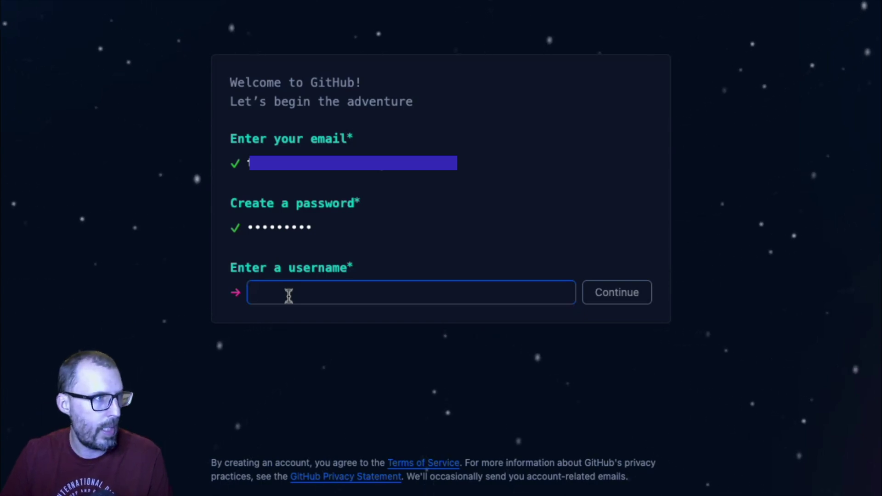
Step: Choose the username the-common-coder, opt in to product update e-mails, and submit for verification
{"action": "type", "text": "thecommoncoder"}
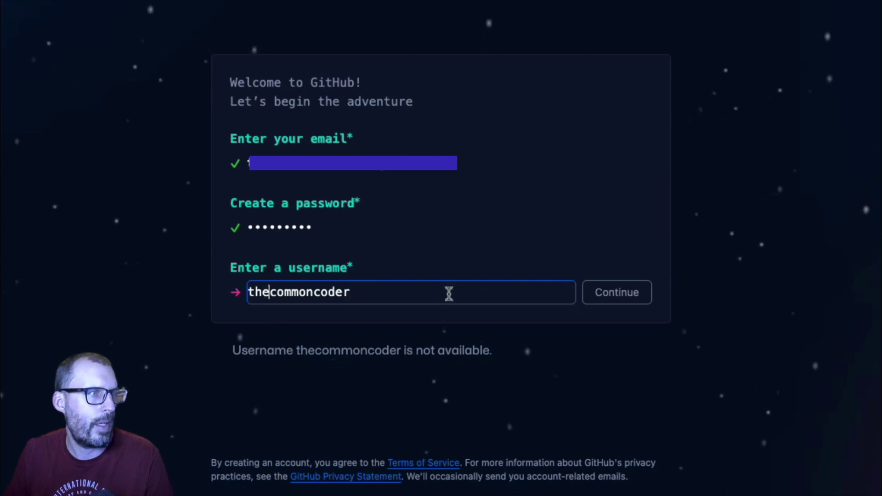
{"action": "key", "text": "Left"}
{"action": "key", "text": "Left"}
{"action": "key", "text": "Left"}
{"action": "key", "text": "Left"}
{"action": "key", "text": "Left"}
{"action": "key", "text": "Left"}
{"action": "key", "text": "Left"}
{"action": "key", "text": "Left"}
{"action": "key", "text": "Left"}
{"action": "key", "text": "Left"}
{"action": "key", "text": "Left"}
{"action": "type", "text": "-"}
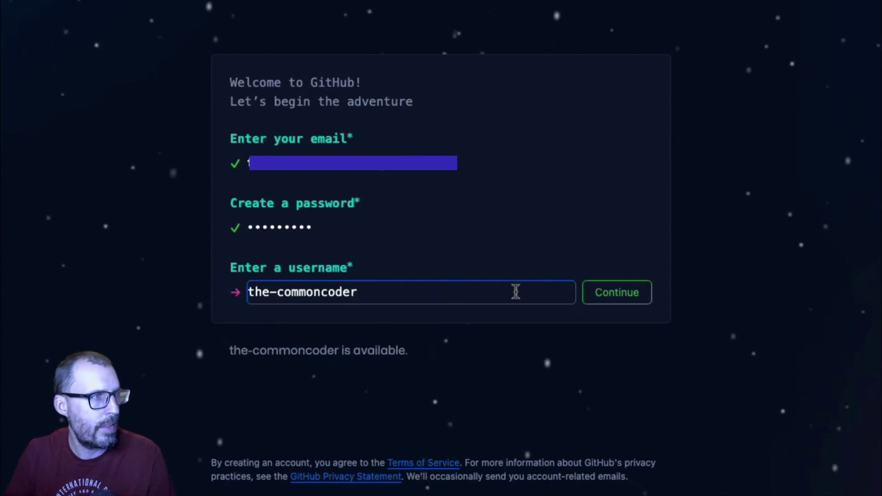
{"action": "key", "text": "Right"}
{"action": "key", "text": "Right"}
{"action": "key", "text": "Right"}
{"action": "key", "text": "Right"}
{"action": "type", "text": "-"}
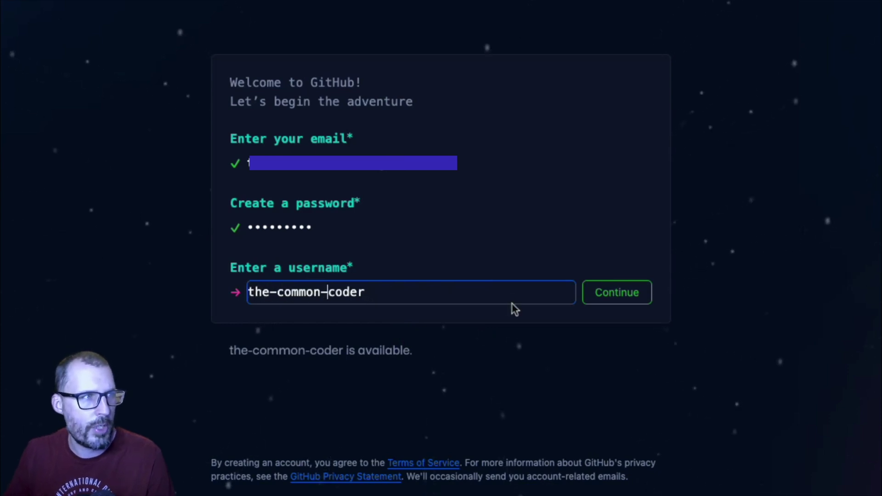
{"action": "left_click", "coordinate": [612, 292]}
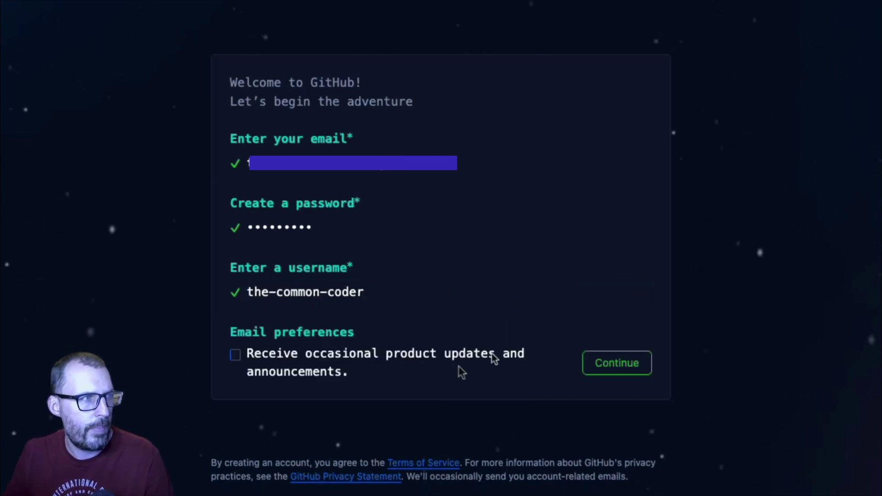
{"action": "left_click", "coordinate": [268, 358]}
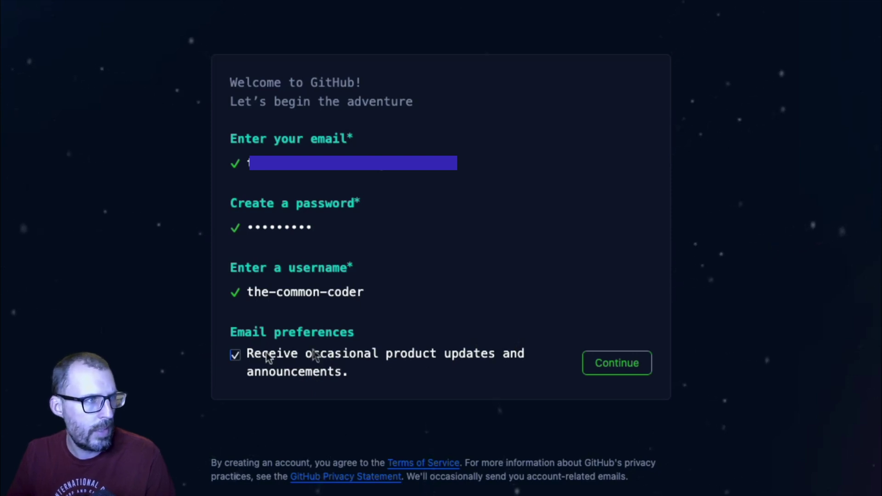
{"action": "left_click", "coordinate": [611, 363]}
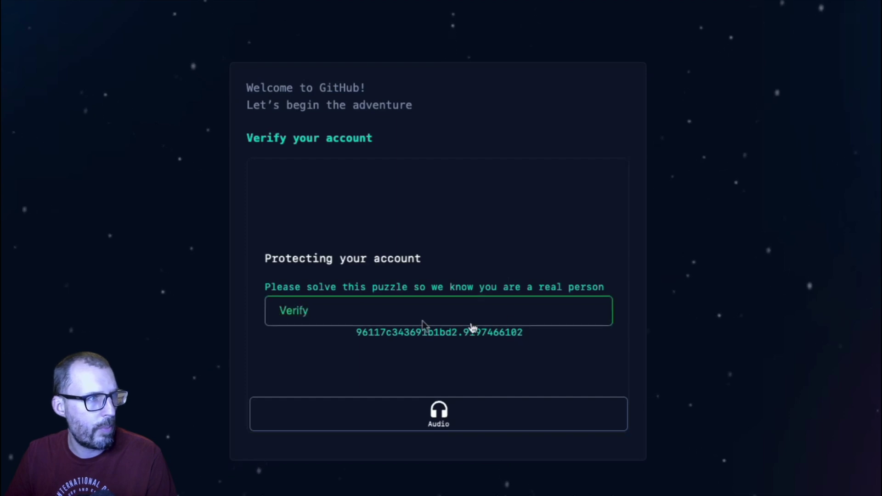
Step: Solve the three verification image puzzles, including the four-shoe and no-tennis-ball images
{"action": "left_click", "coordinate": [272, 320]}
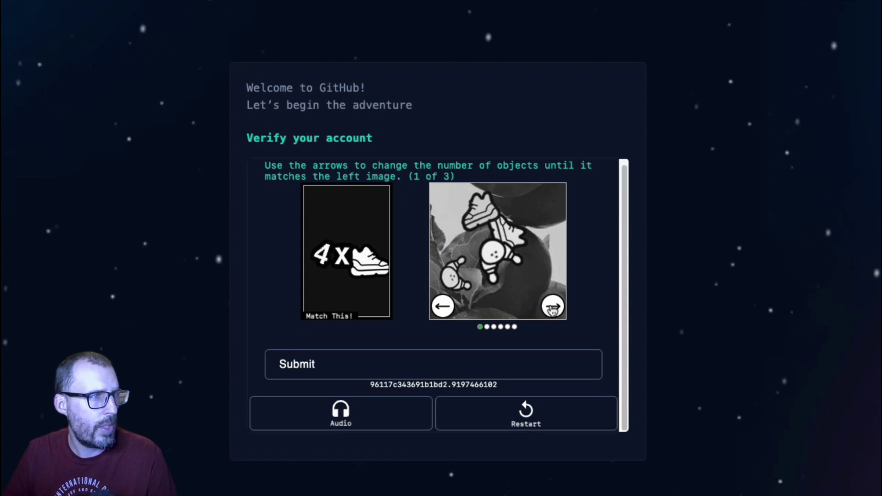
{"action": "left_click", "coordinate": [553, 306]}
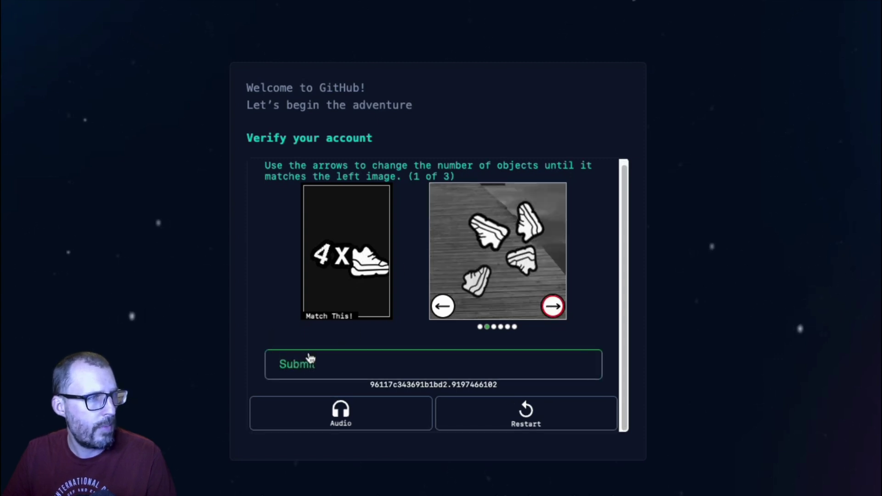
{"action": "left_click", "coordinate": [295, 365]}
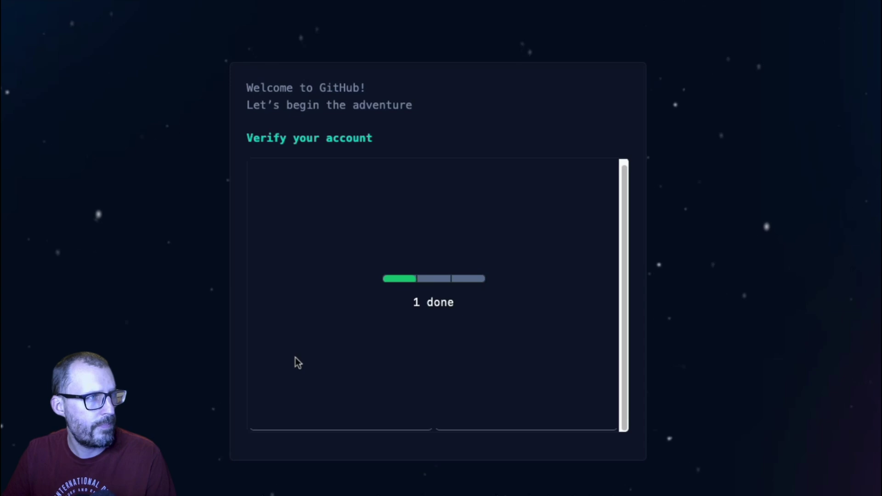
{"action": "left_click", "coordinate": [554, 307]}
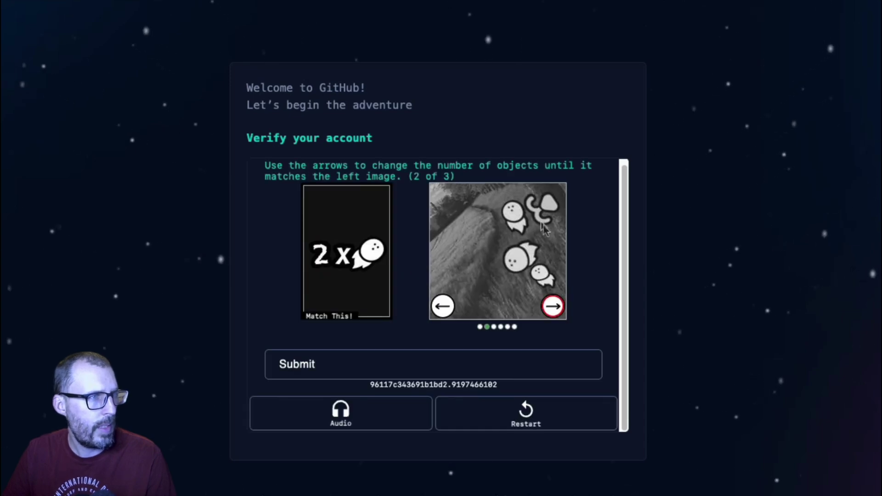
{"action": "left_click", "coordinate": [554, 308]}
{"action": "left_click", "coordinate": [554, 307]}
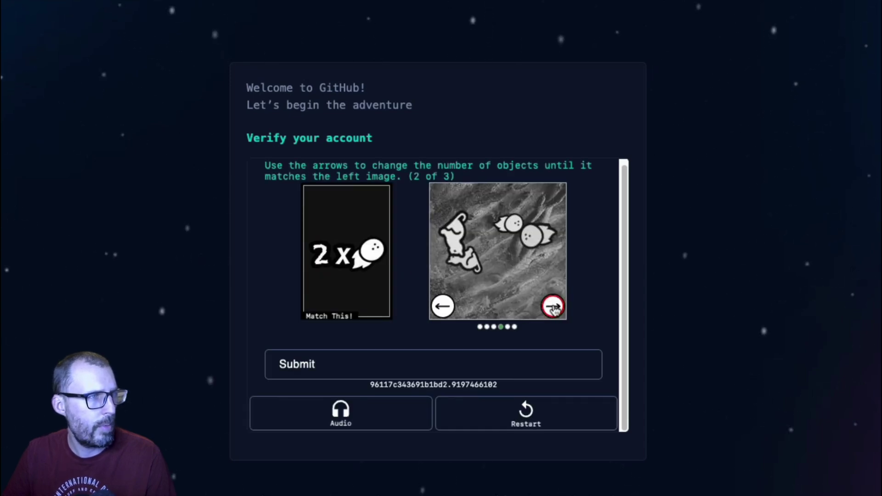
{"action": "left_click", "coordinate": [374, 369]}
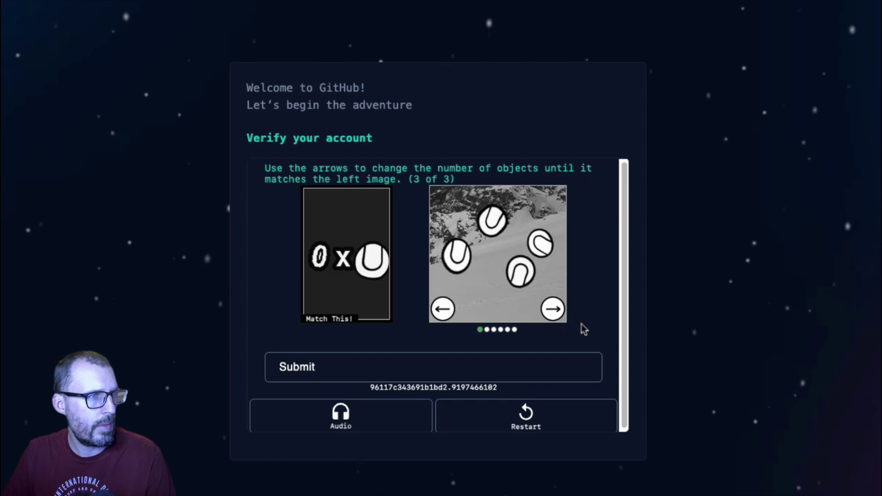
{"action": "left_click", "coordinate": [557, 314]}
{"action": "left_click", "coordinate": [557, 314]}
{"action": "left_click", "coordinate": [557, 314]}
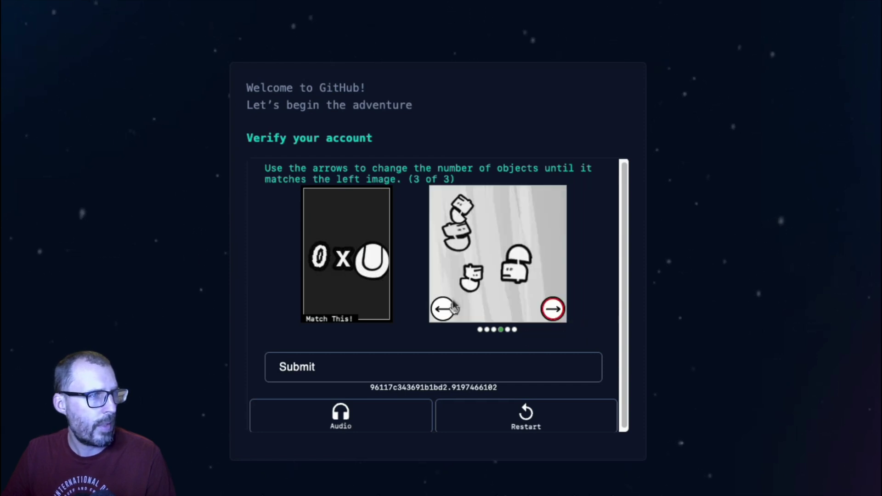
{"action": "left_click", "coordinate": [288, 367]}
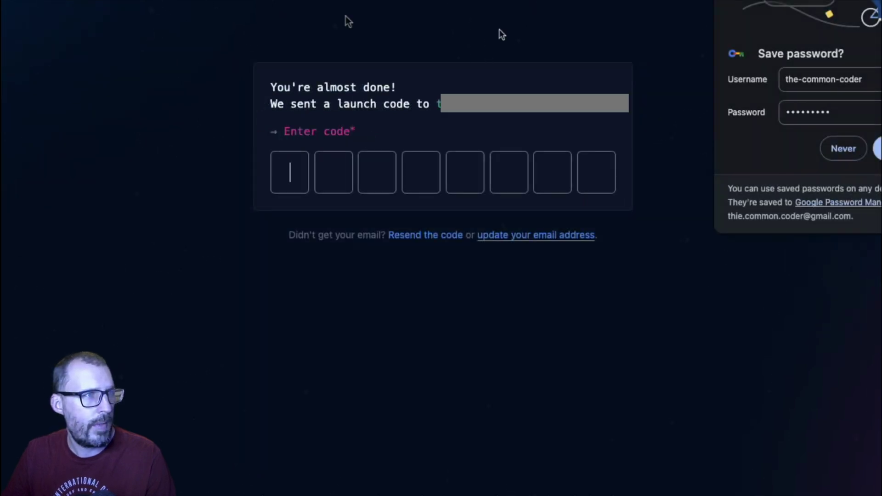
Step: Dismiss the save-password prompt, open Gmail, and select the code in GitHub's launch code email
{"action": "left_click", "coordinate": [844, 149]}
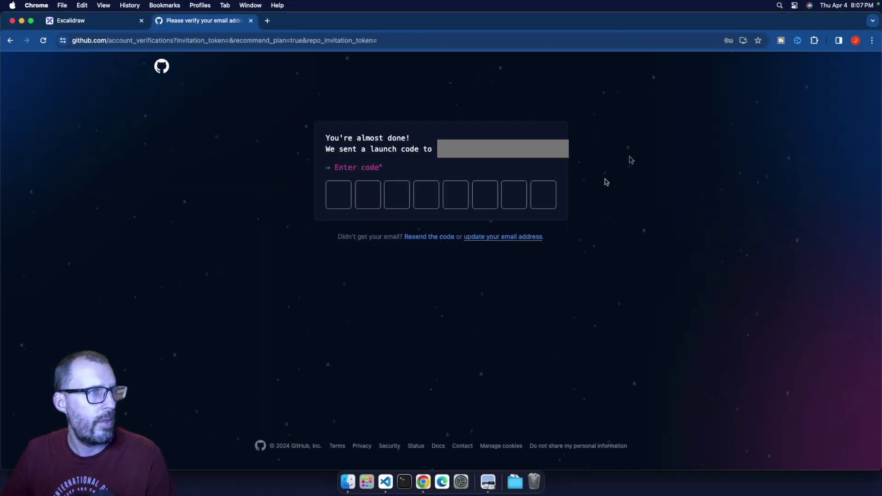
{"action": "left_click", "coordinate": [267, 20]}
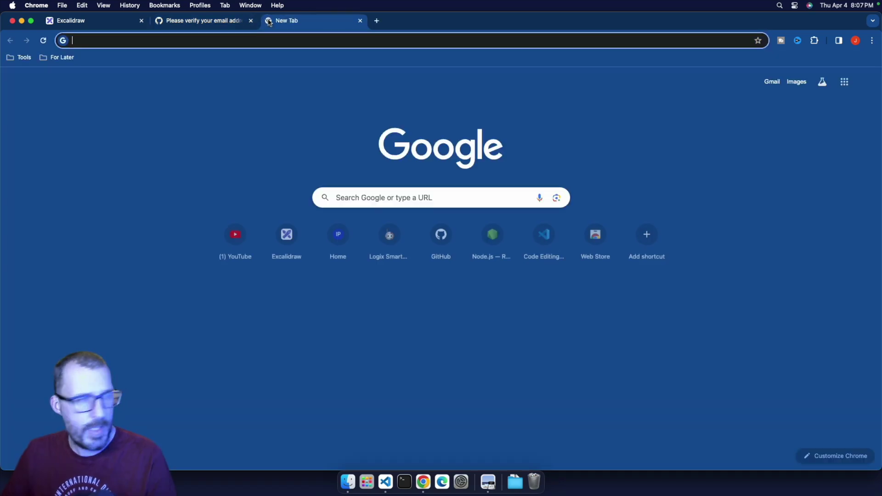
{"action": "type", "text": "gm"}
{"action": "key", "text": "Return"}
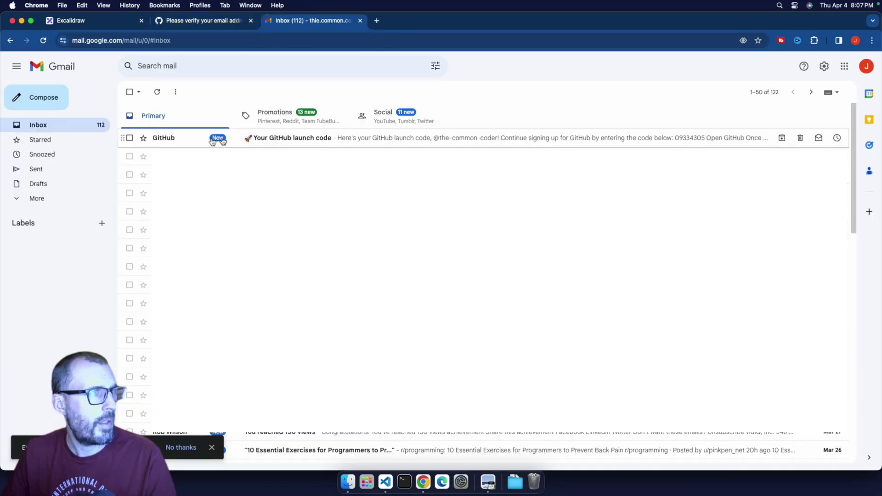
{"action": "left_click", "coordinate": [309, 144]}
{"action": "double_click", "coordinate": [497, 327]}
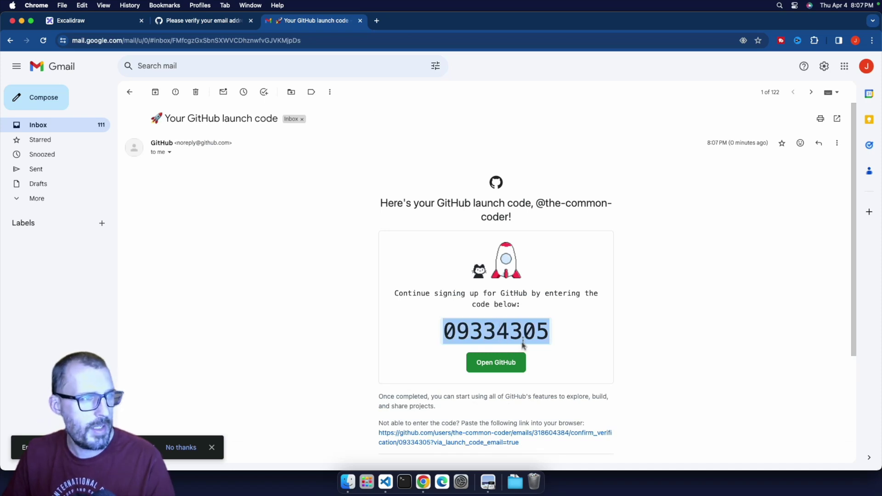
Step: Enter the eight-digit launch code on GitHub's code entry page, then scroll through the new Home dashboard
{"action": "left_click", "coordinate": [492, 361]}
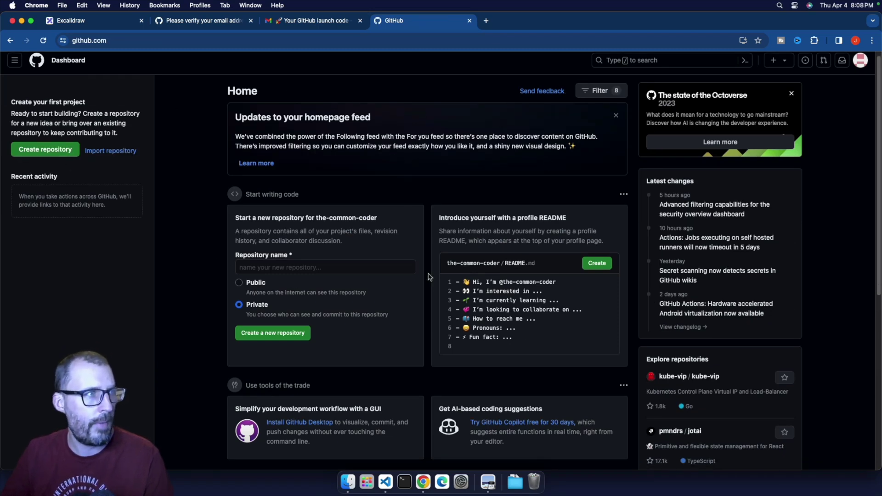
{"action": "scroll", "coordinate": [429, 275], "scroll_direction": "down", "scroll_amount": 3}
{"action": "scroll", "coordinate": [430, 275], "scroll_direction": "up", "scroll_amount": 3}
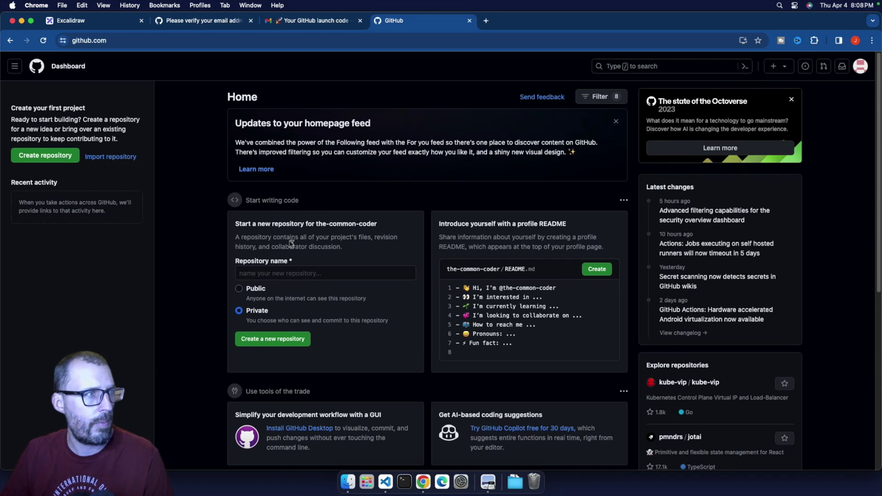
{"action": "scroll", "coordinate": [299, 245], "scroll_direction": "down", "scroll_amount": 5}
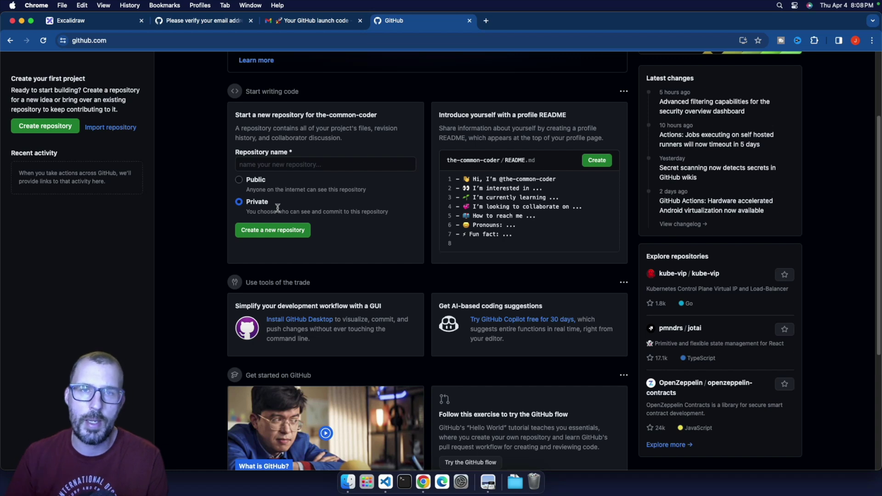
{"action": "scroll", "coordinate": [560, 349], "scroll_direction": "up", "scroll_amount": 3}
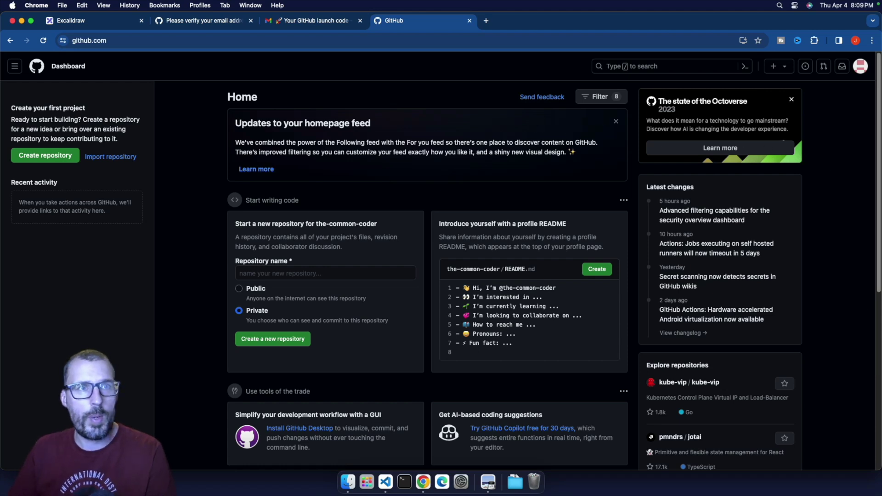
Step: Choose Add account from the account menu to reach the Add an account sign-in page
{"action": "left_click", "coordinate": [860, 67]}
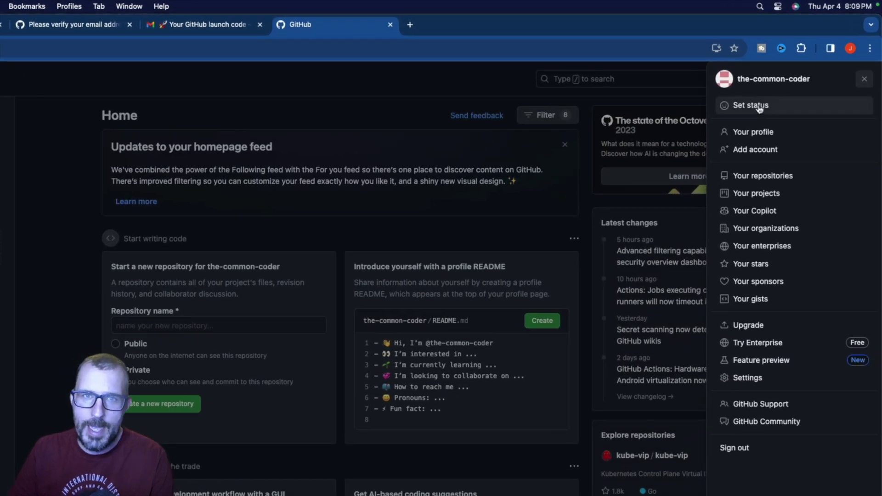
{"action": "left_click", "coordinate": [759, 149]}
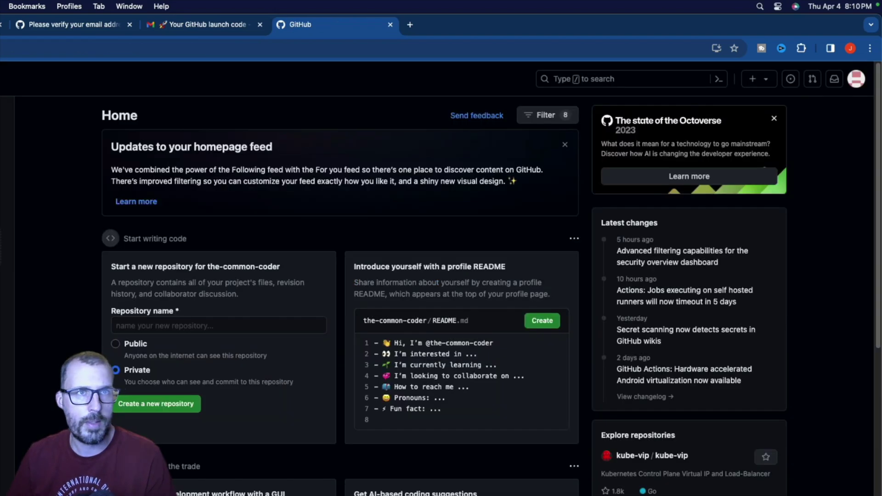
{"action": "left_click", "coordinate": [868, 78]}
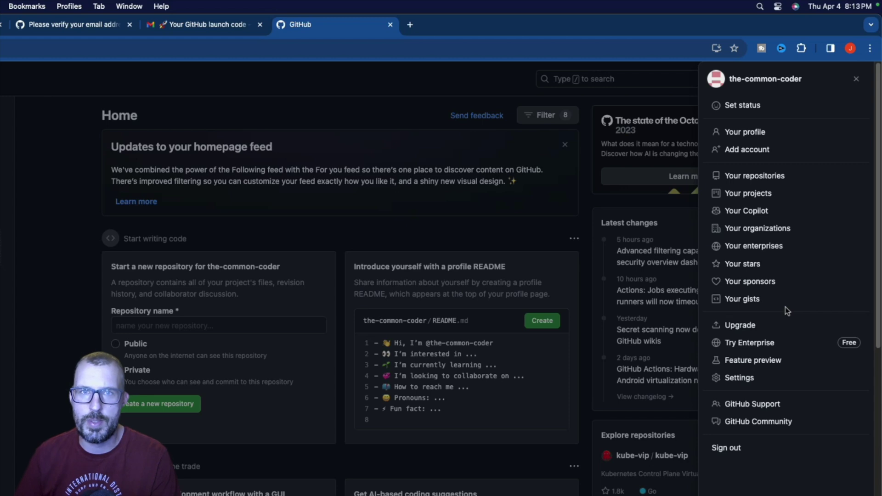
Step: Open the Public profile settings and scroll through the name, URL and social account fields
{"action": "left_click", "coordinate": [765, 378]}
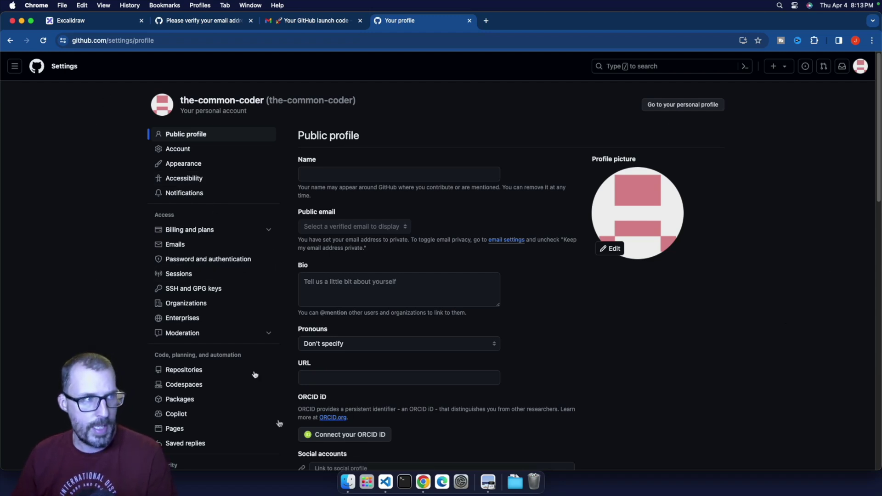
{"action": "scroll", "coordinate": [240, 330], "scroll_direction": "down", "scroll_amount": 1}
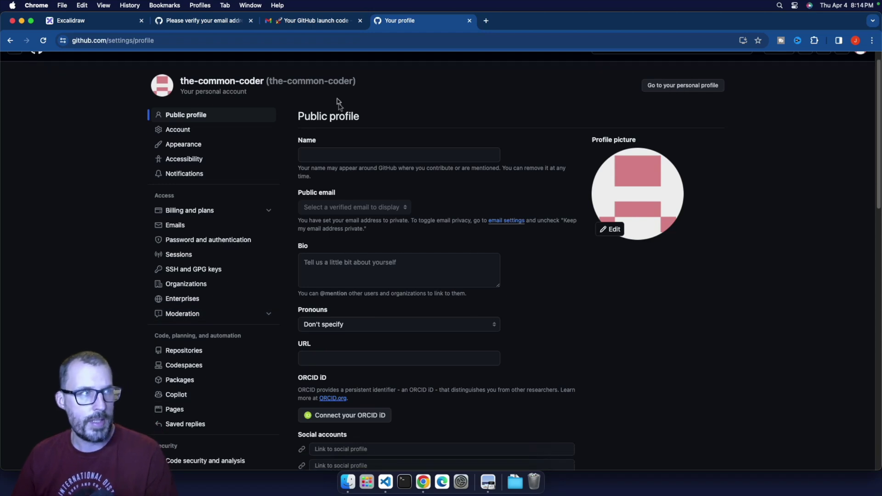
{"action": "scroll", "coordinate": [412, 242], "scroll_direction": "down", "scroll_amount": 2}
{"action": "scroll", "coordinate": [412, 243], "scroll_direction": "down", "scroll_amount": 3}
{"action": "scroll", "coordinate": [412, 243], "scroll_direction": "up", "scroll_amount": 2}
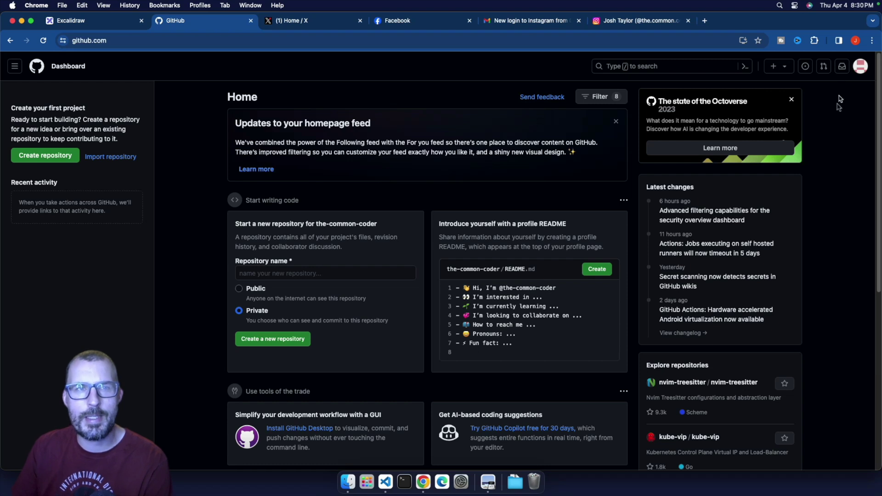
Step: Open Your profile from the account menu and scroll its Overview showing name, website and social links
{"action": "left_click", "coordinate": [862, 66]}
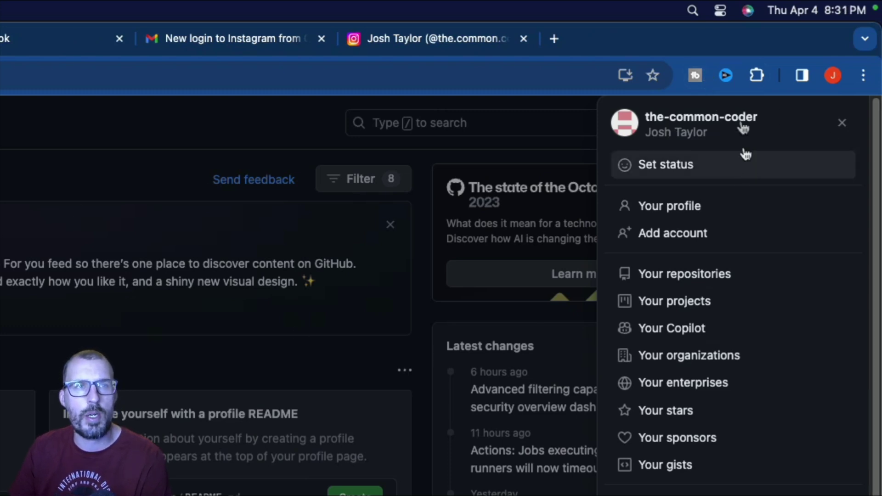
{"action": "left_click", "coordinate": [674, 209]}
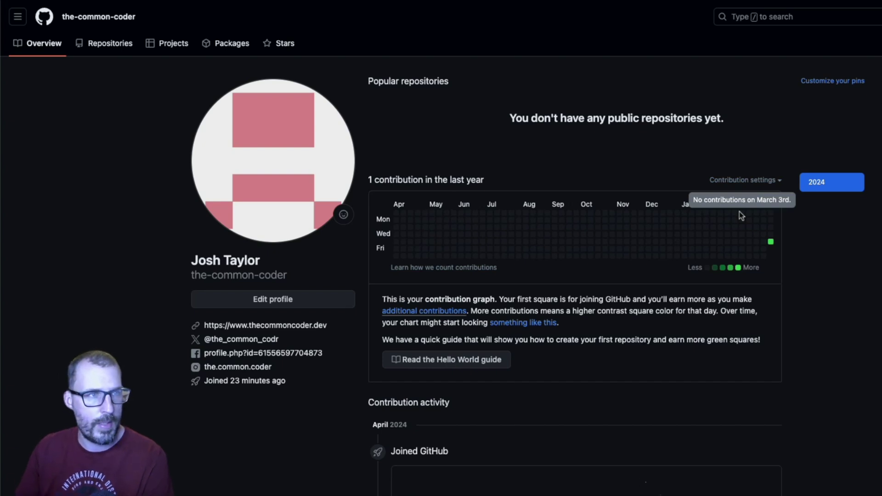
{"action": "scroll", "coordinate": [481, 296], "scroll_direction": "down", "scroll_amount": 2}
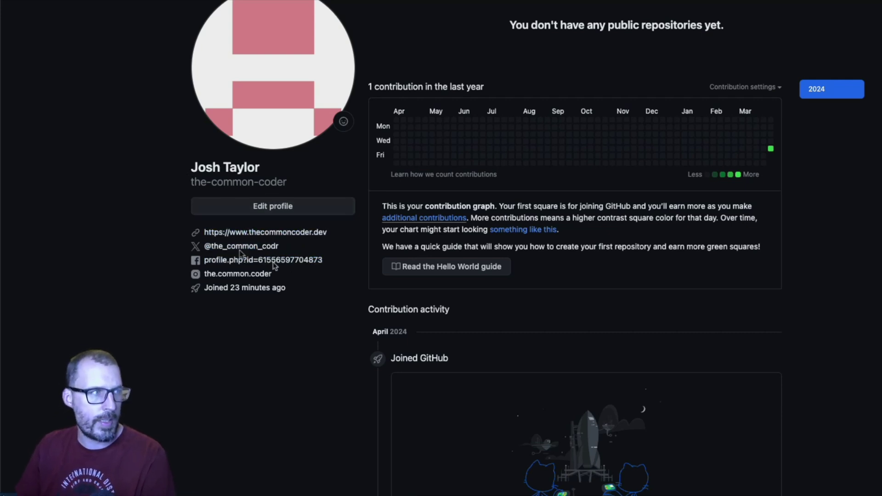
{"action": "scroll", "coordinate": [347, 216], "scroll_direction": "up", "scroll_amount": 3}
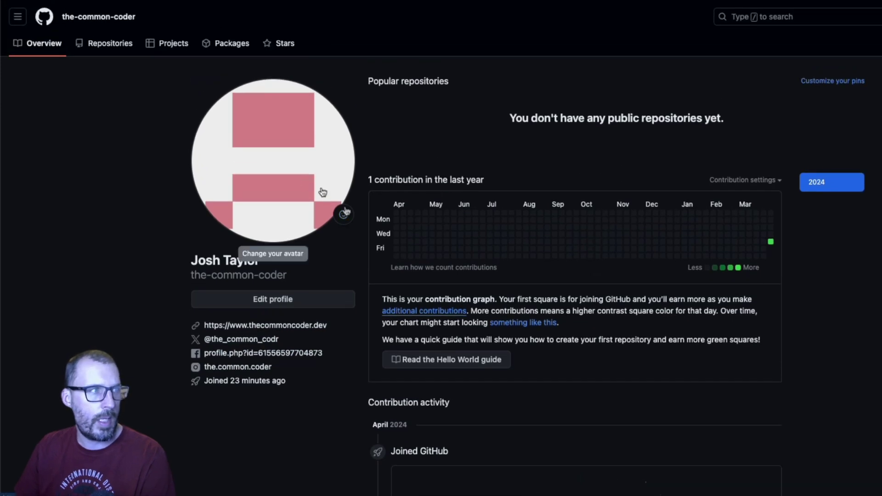
Step: Open the Edit status dialog from the profile's status emoji
{"action": "left_click", "coordinate": [345, 216]}
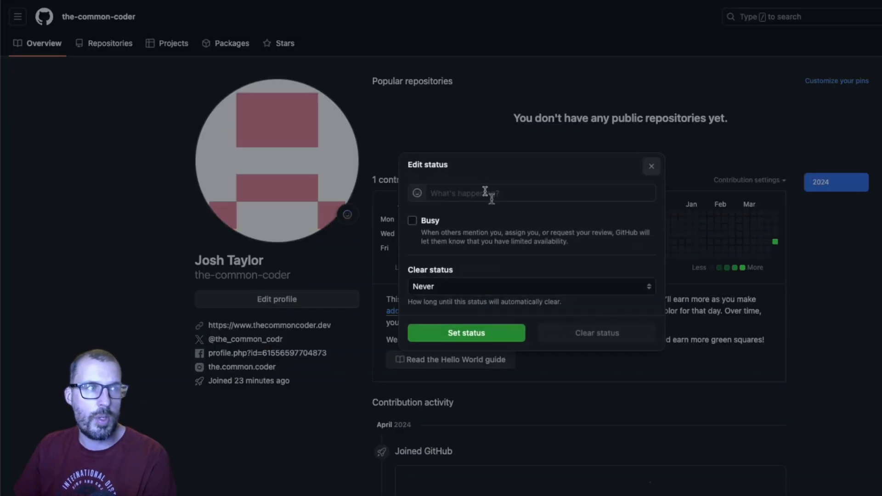